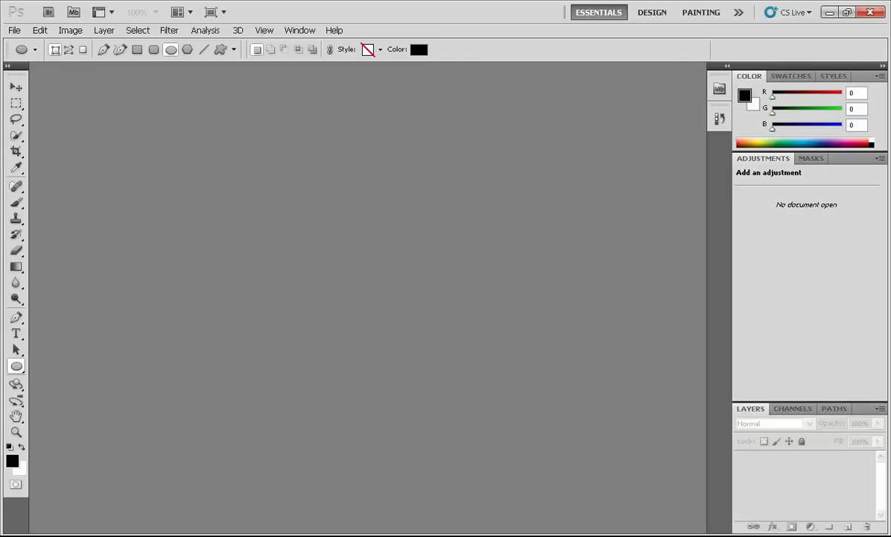
# Create a new document named 'CDZ Logo', 1000 × 500 pixels.
pyautogui.click(15, 30)
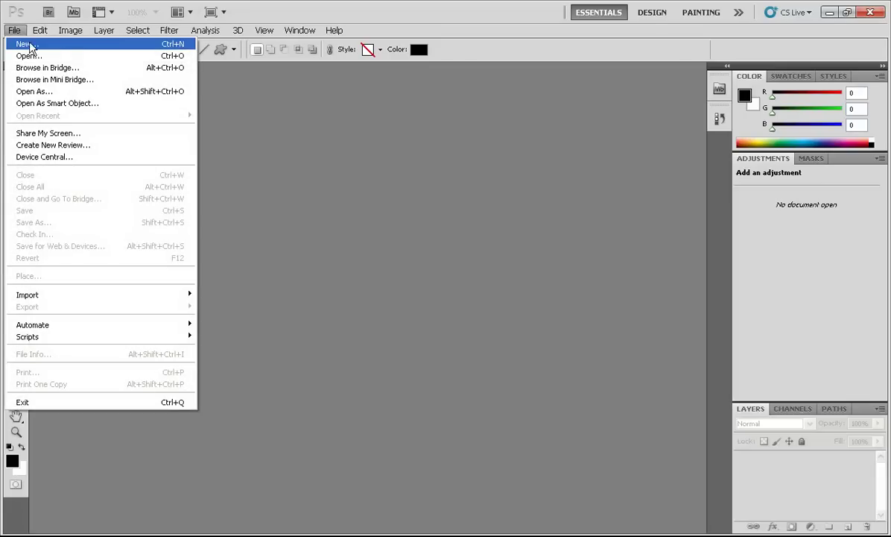
pyautogui.click(120, 49)
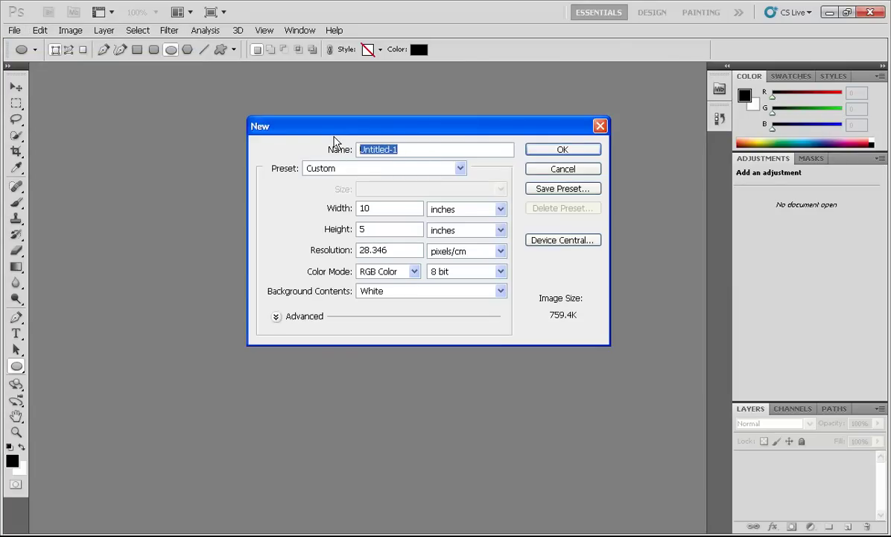
pyautogui.write('CDZ Logo')
pyautogui.click(472, 209)
pyautogui.click(446, 222)
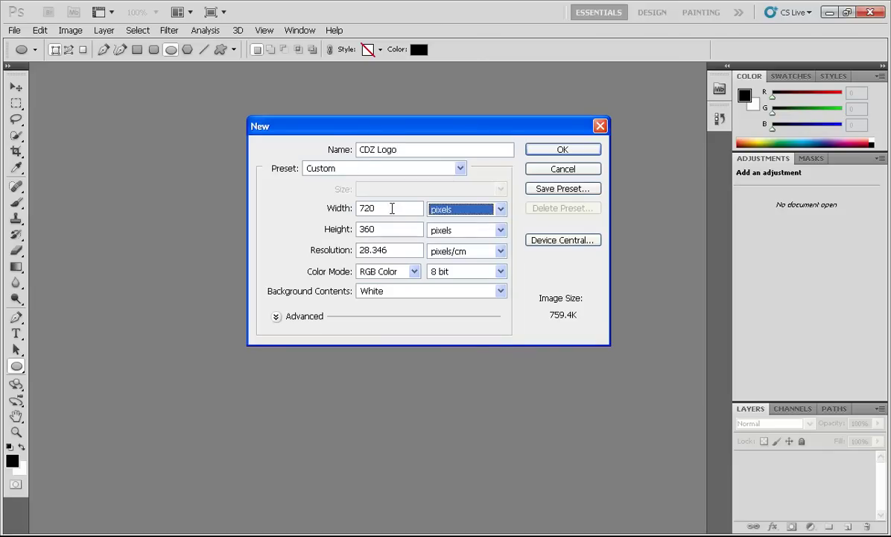
pyautogui.doubleClick(392, 208)
pyautogui.write('1000')
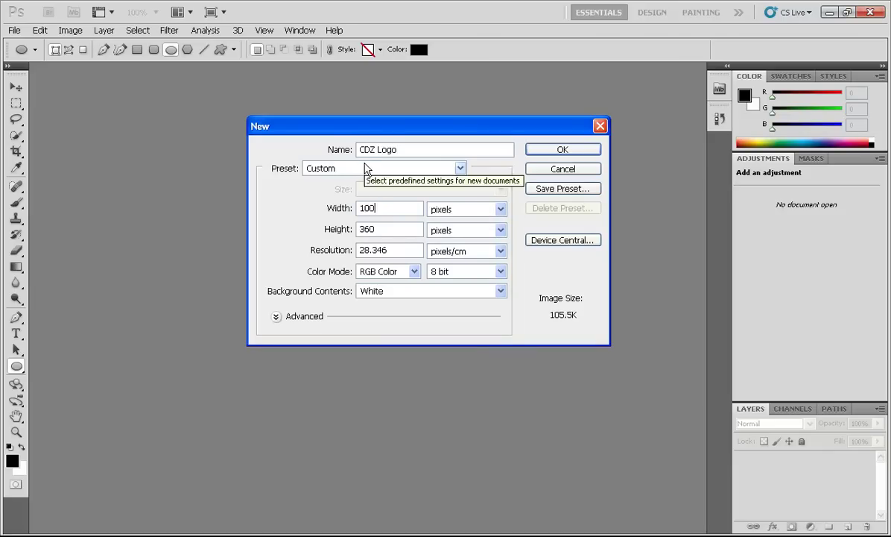
pyautogui.doubleClick(376, 229)
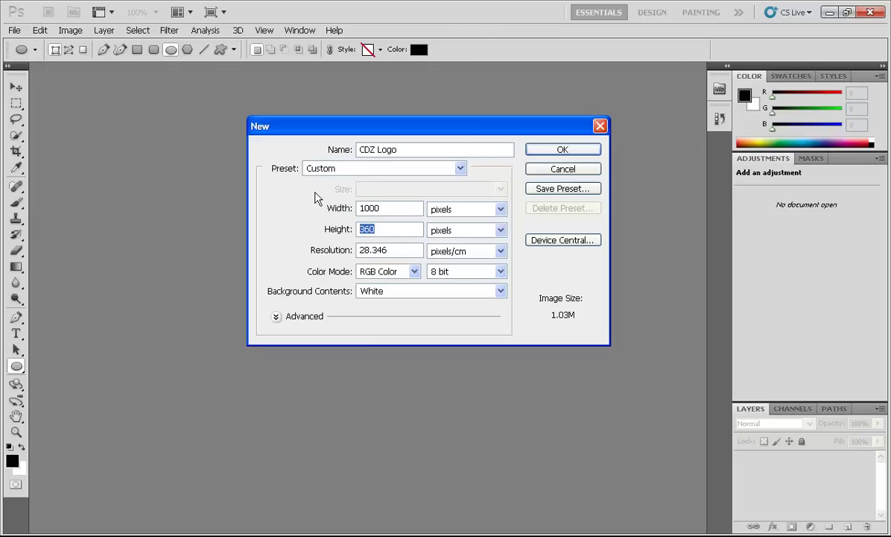
pyautogui.write('500')
pyautogui.click(558, 151)
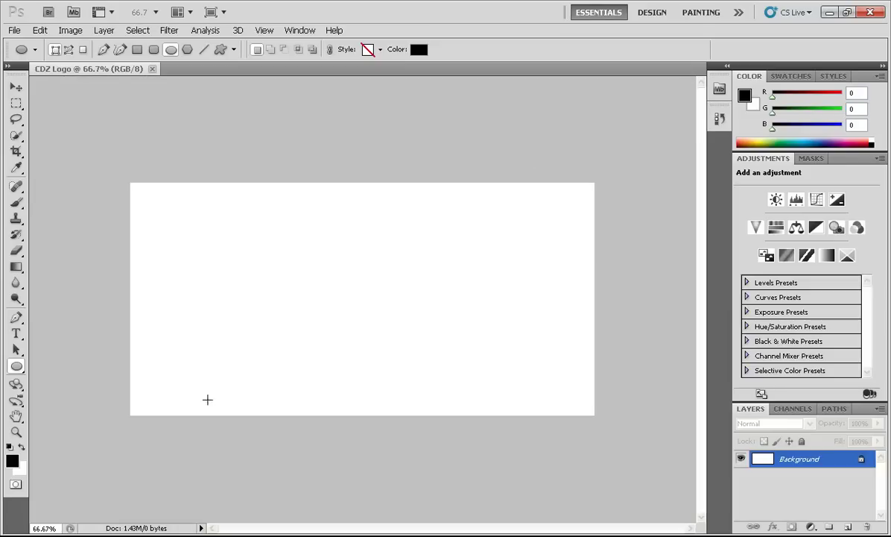
# Draw a circle near the canvas's lower left and change its fill to white.
pyautogui.click(15, 369)
pyautogui.click(72, 395)
pyautogui.moveTo(178, 308); pyautogui.dragTo(262, 391)
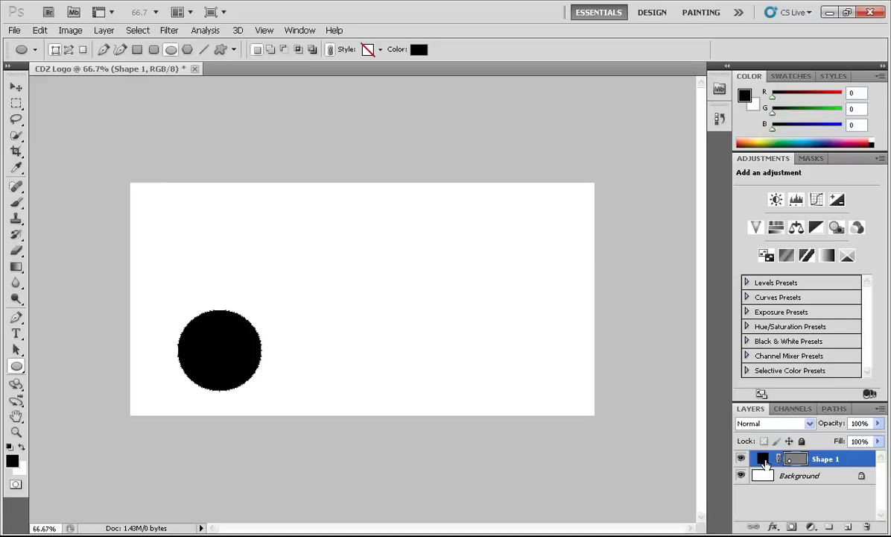
pyautogui.doubleClick(763, 459)
pyautogui.moveTo(276, 145); pyautogui.dragTo(266, 131)
pyautogui.click(584, 123)
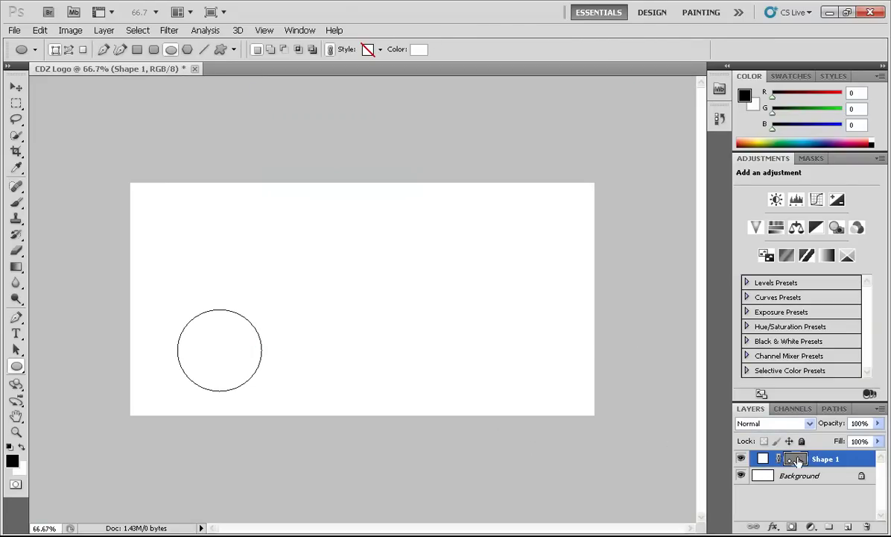
# Give the Shape 1 circle a 16 px black outside stroke in Blending Options.
pyautogui.rightClick(764, 460)
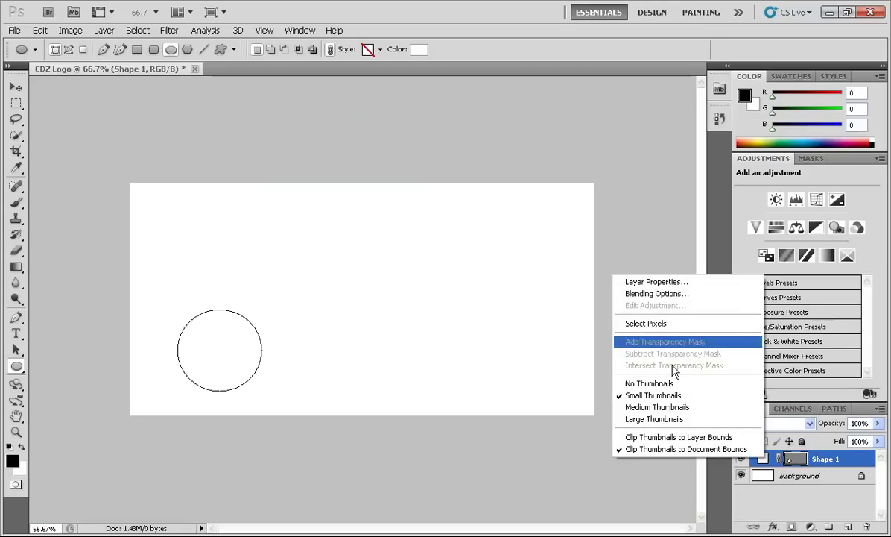
pyautogui.click(670, 296)
pyautogui.click(254, 303)
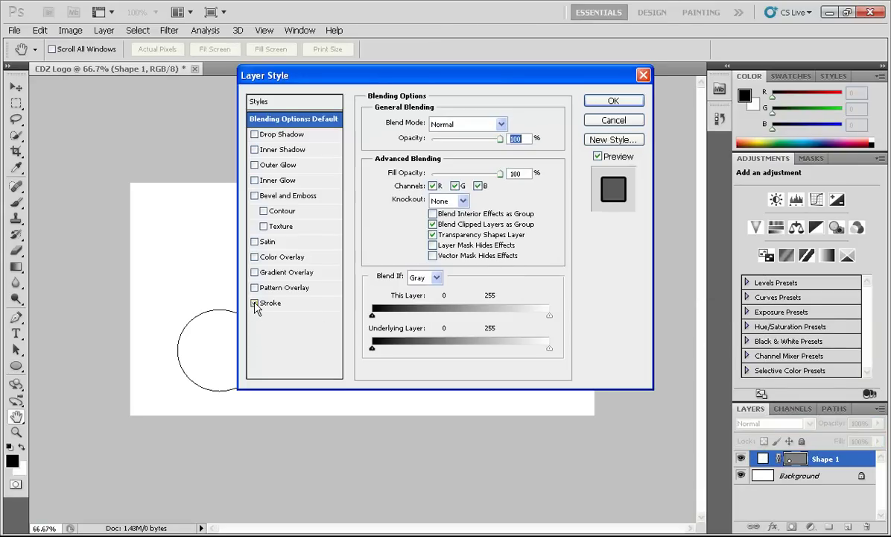
pyautogui.click(273, 302)
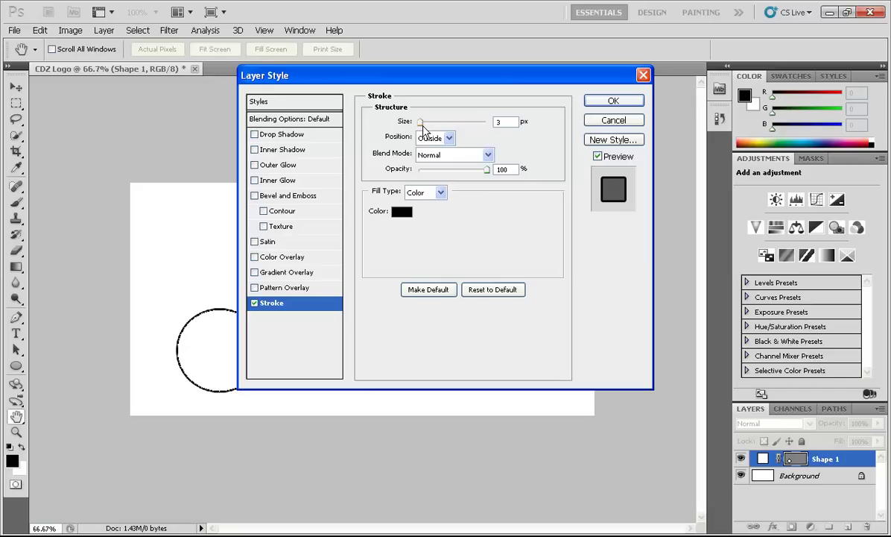
pyautogui.moveTo(422, 124); pyautogui.dragTo(430, 124)
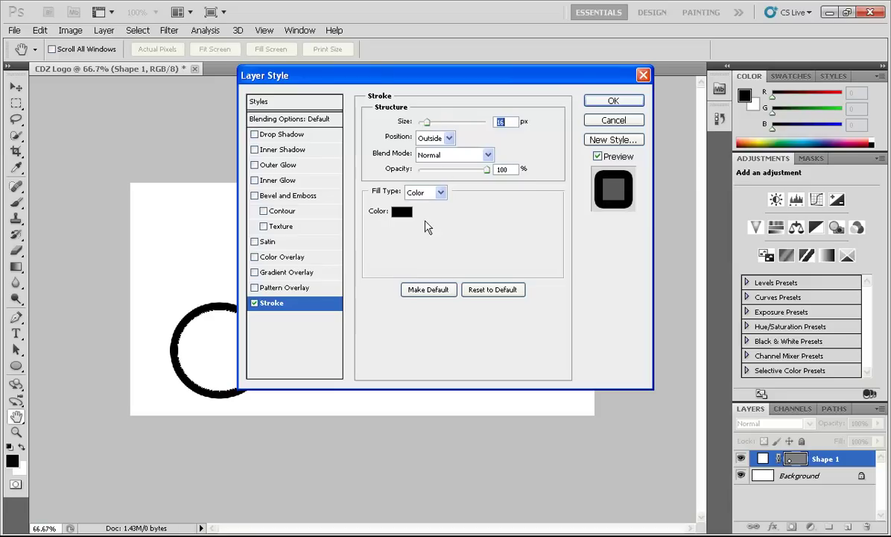
# Make the circle's stroke a gradient from #ffa203 to #ff4f02.
pyautogui.click(440, 193)
pyautogui.click(434, 221)
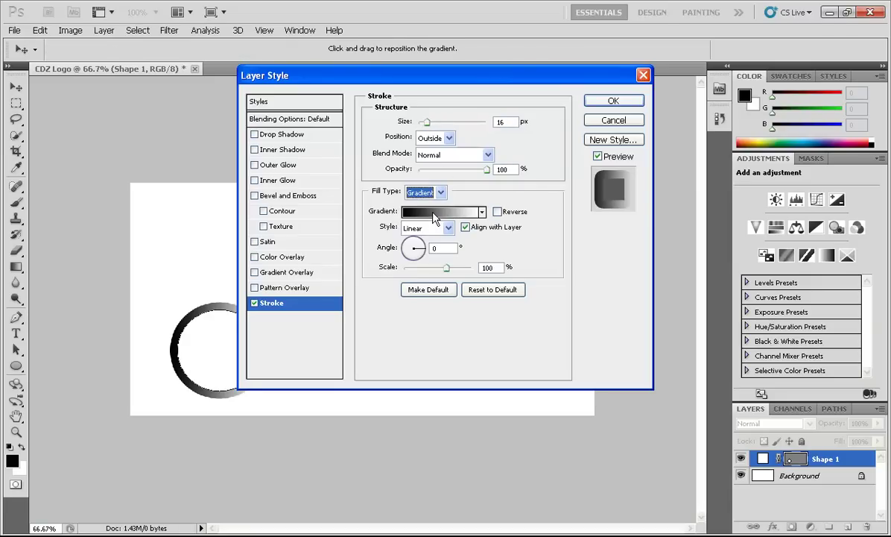
pyautogui.click(434, 214)
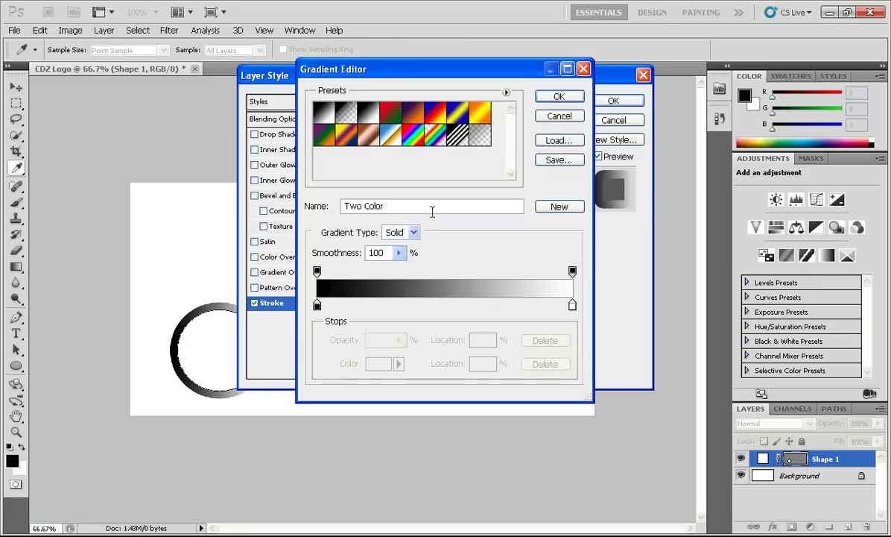
pyautogui.doubleClick(317, 306)
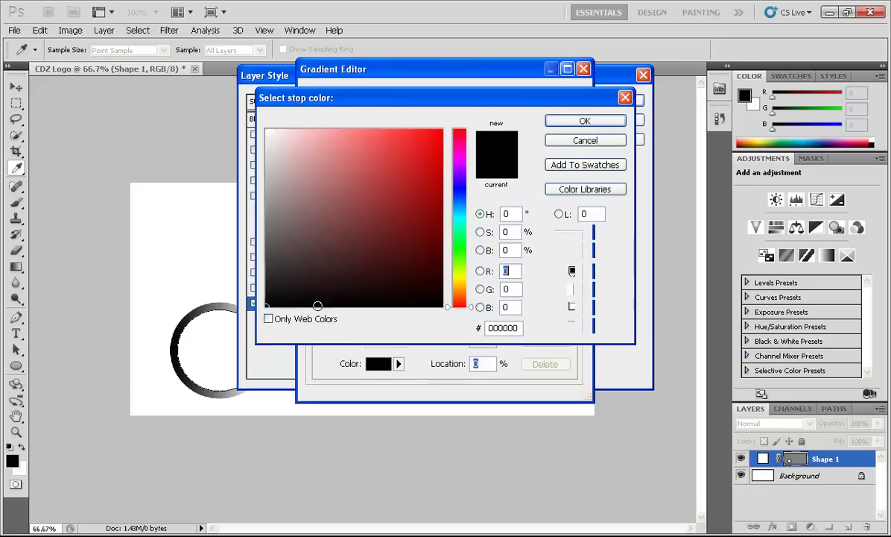
pyautogui.doubleClick(519, 328)
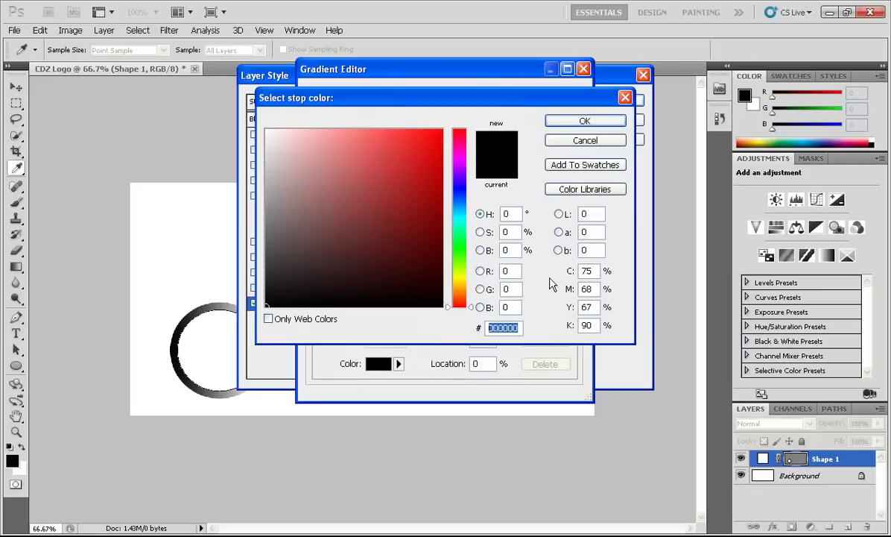
pyautogui.write('ffa203')
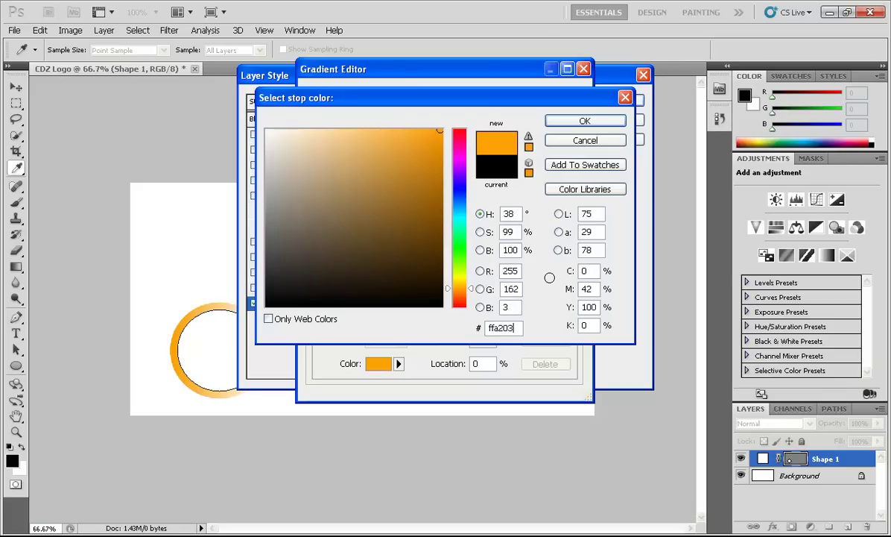
pyautogui.click(585, 121)
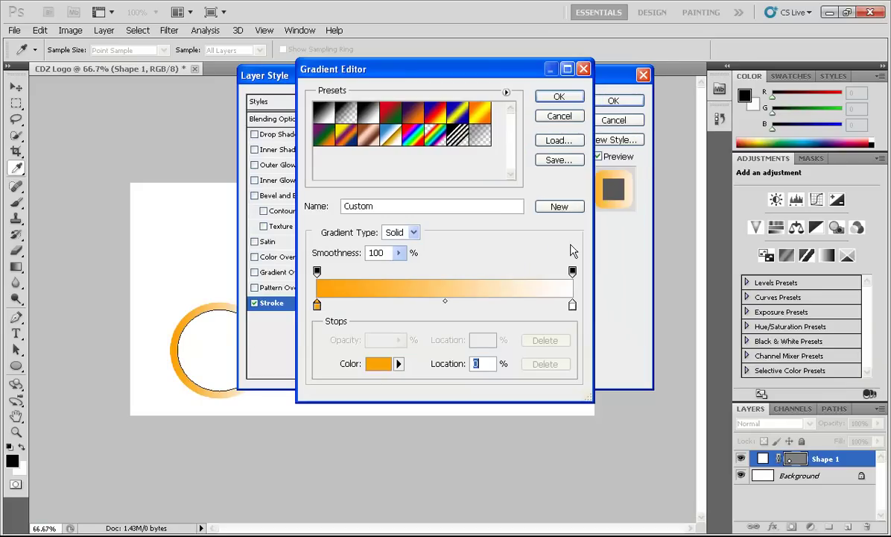
pyautogui.doubleClick(573, 304)
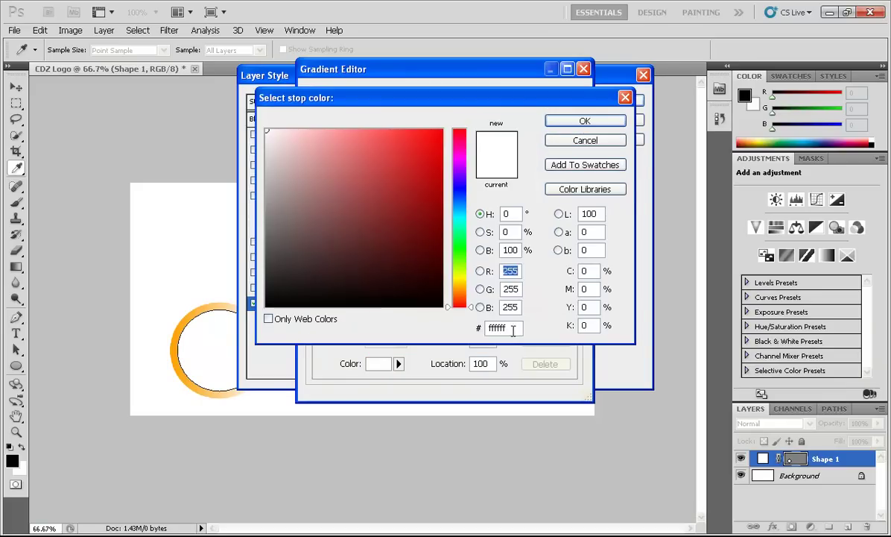
pyautogui.moveTo(512, 330); pyautogui.dragTo(469, 336)
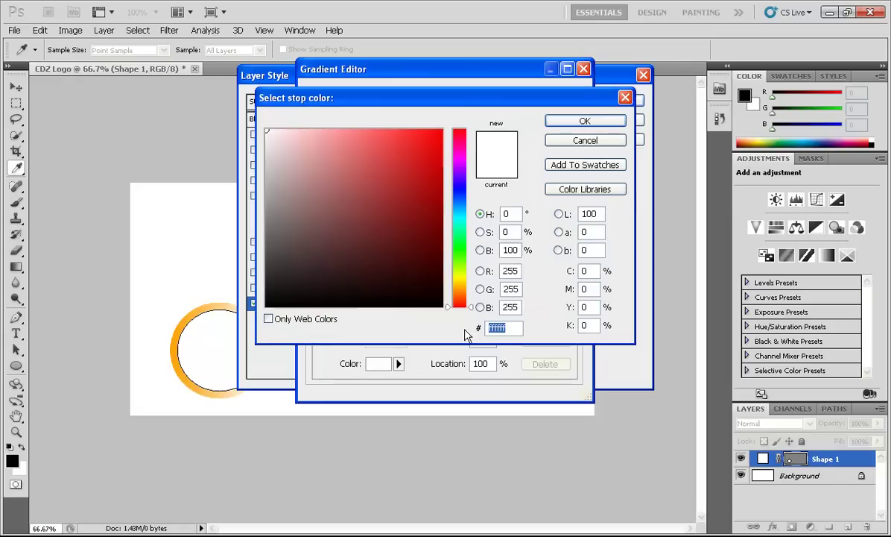
pyautogui.write('ff4')
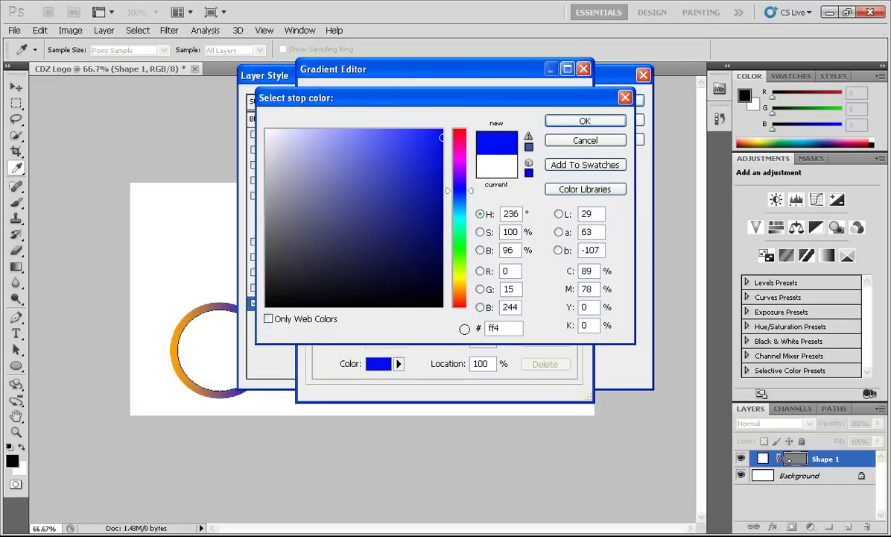
pyautogui.write('f02')
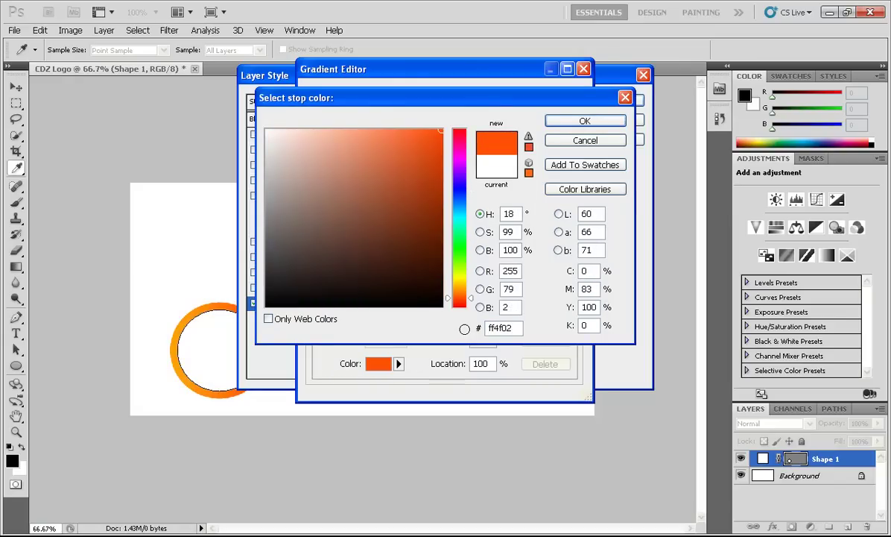
pyautogui.click(583, 122)
pyautogui.click(565, 99)
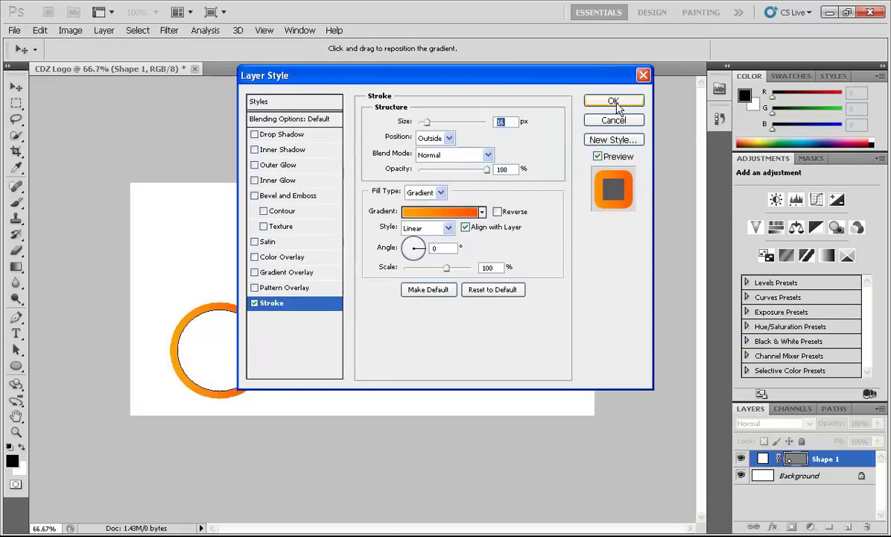
# Apply the gradient stroke, then draw a square Shape 2 overlapping the ring.
pyautogui.click(616, 104)
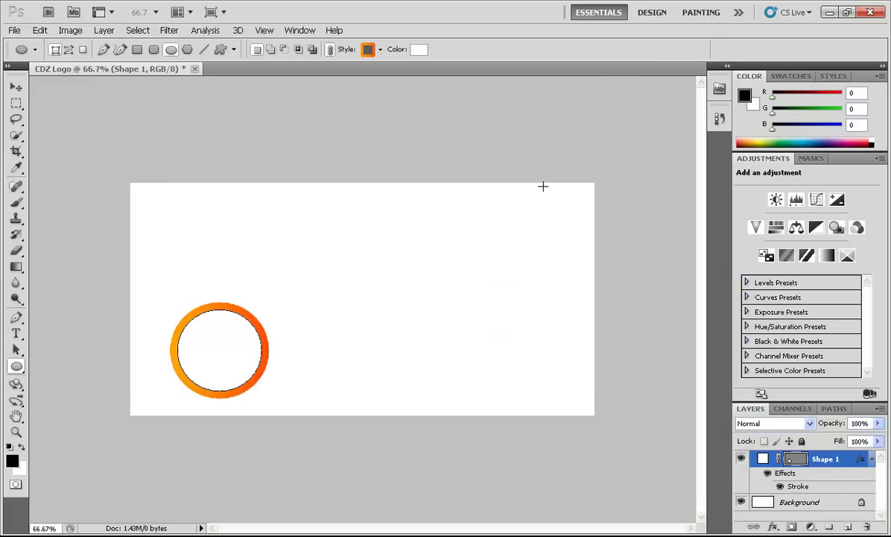
pyautogui.click(19, 365)
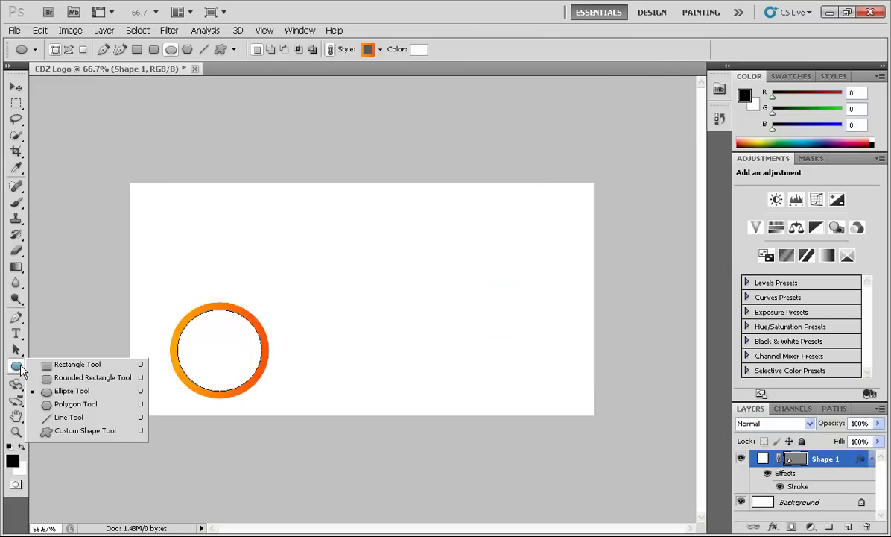
pyautogui.click(85, 365)
pyautogui.moveTo(215, 286); pyautogui.dragTo(286, 357)
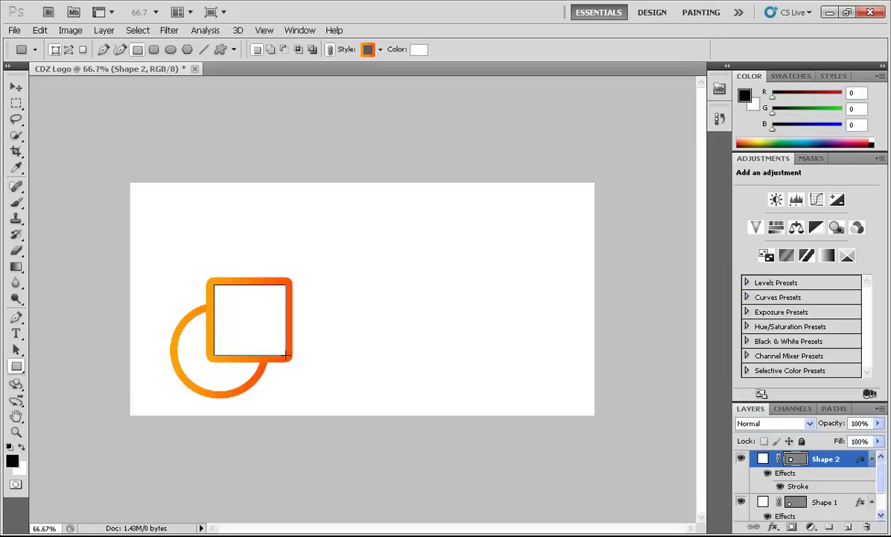
# Remove the stroke from the Shape 2 square and shift it slightly left and down.
pyautogui.rightClick(765, 462)
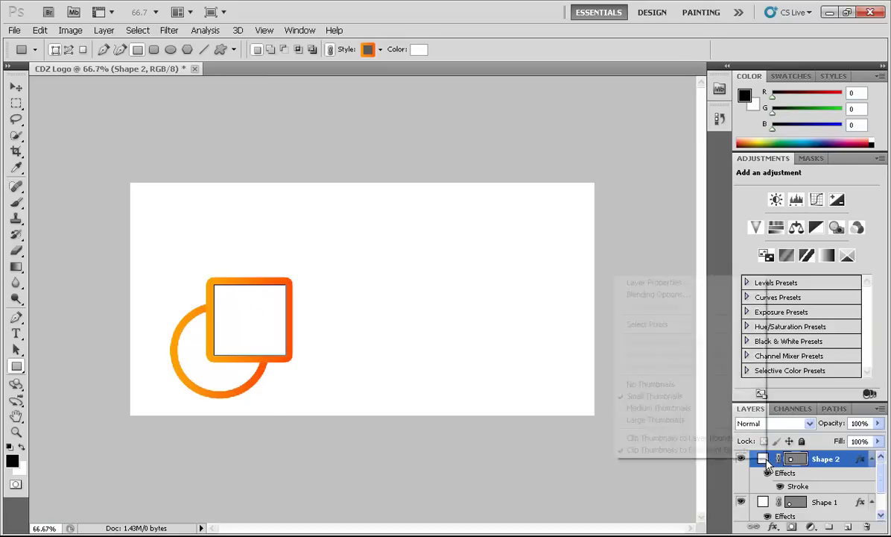
pyautogui.click(655, 294)
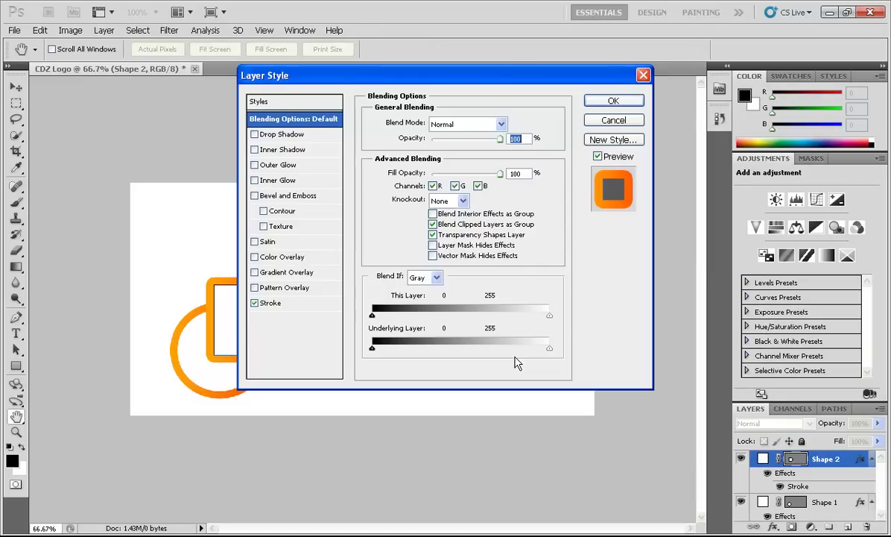
pyautogui.click(254, 304)
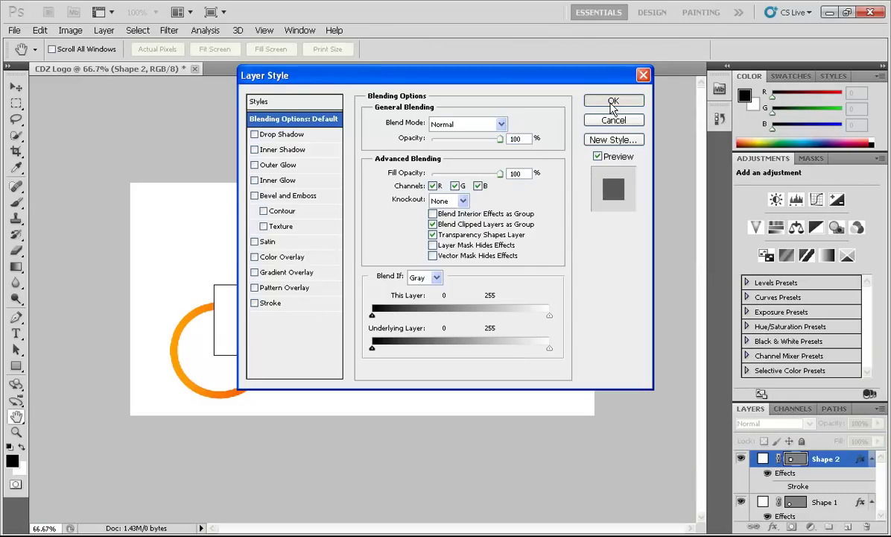
pyautogui.click(611, 103)
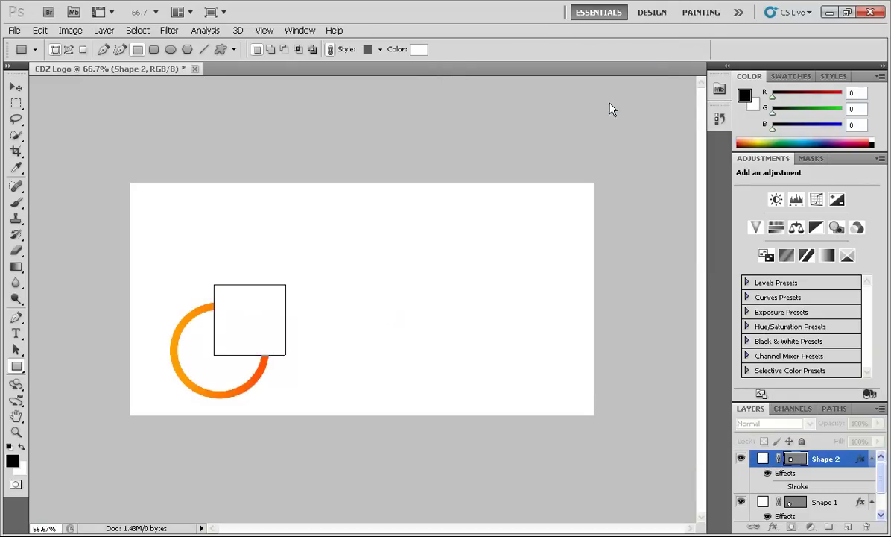
pyautogui.click(17, 87)
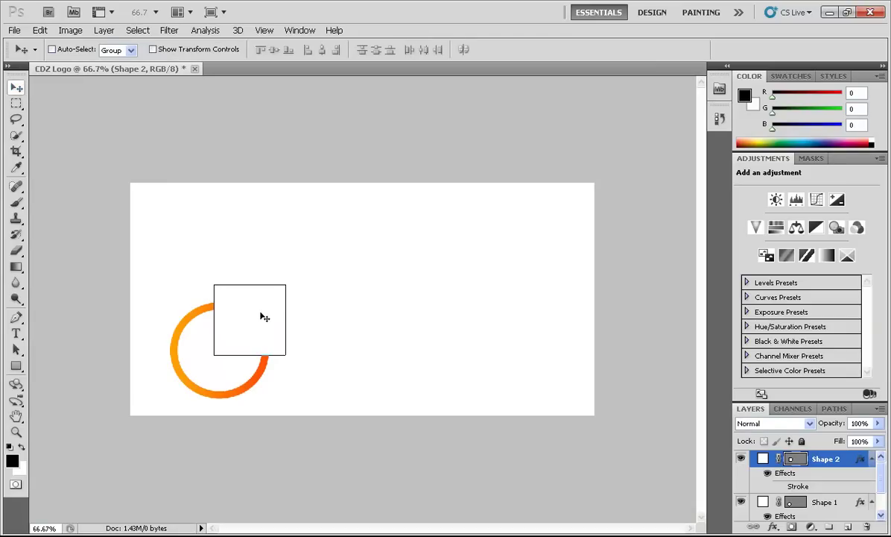
pyautogui.moveTo(261, 318); pyautogui.dragTo(254, 321)
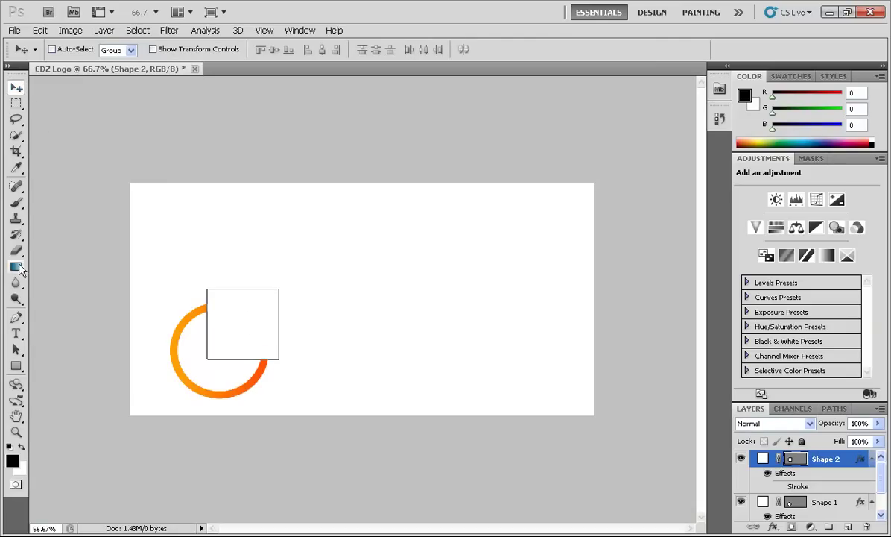
# Draw a thin tall rectangle at the ring's gap and nudge it slightly right.
pyautogui.click(17, 365)
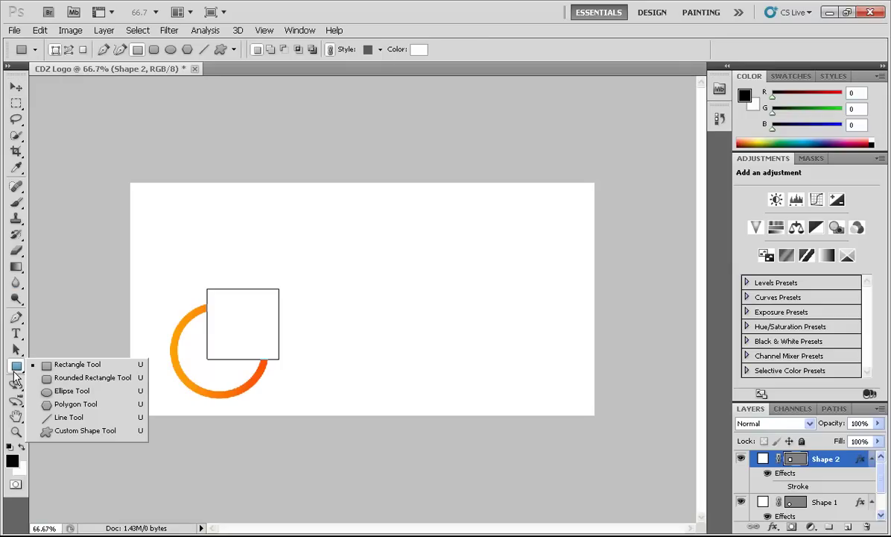
pyautogui.click(60, 365)
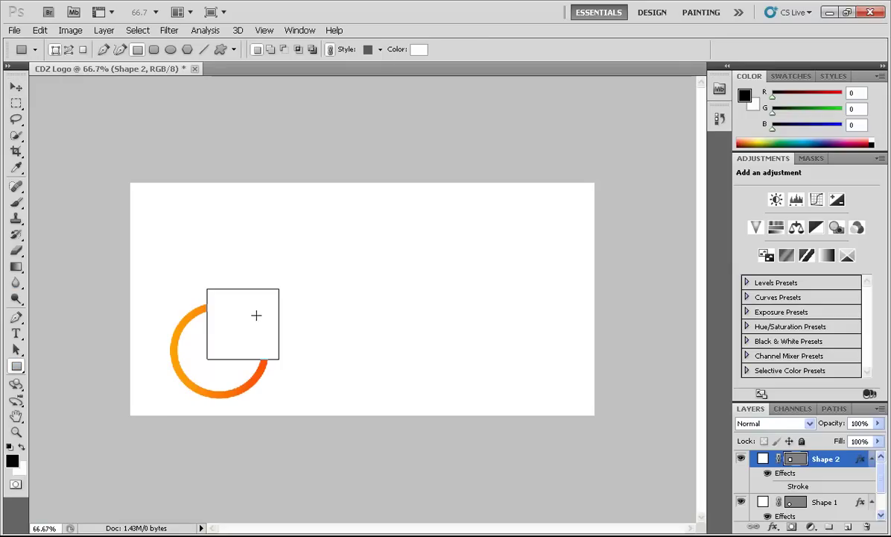
pyautogui.moveTo(257, 310); pyautogui.dragTo(265, 356)
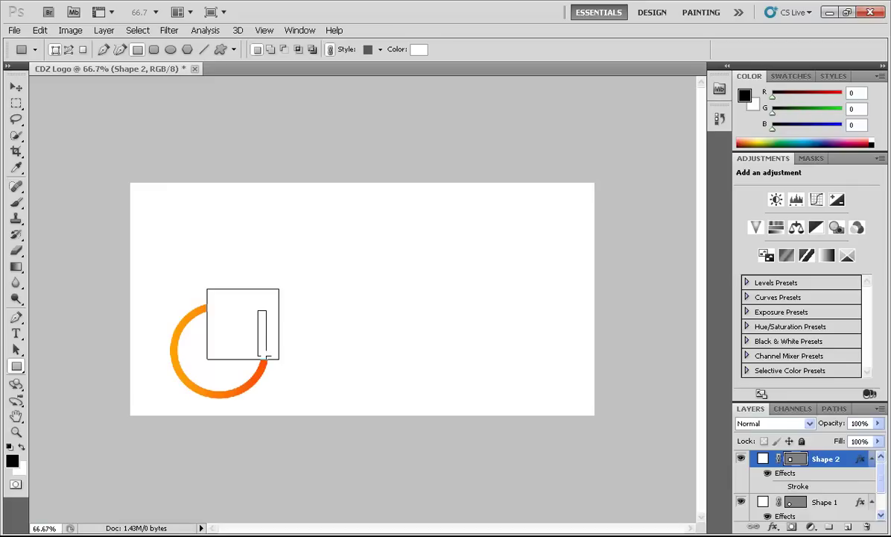
pyautogui.moveTo(265, 356); pyautogui.dragTo(266, 356)
pyautogui.click(17, 87)
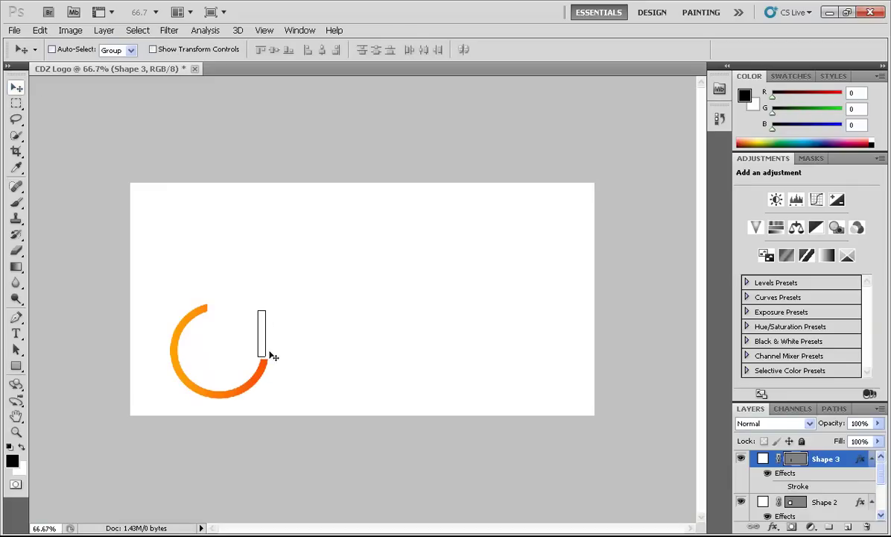
pyautogui.press('Right')
pyautogui.press('Right')
pyautogui.press('Right')
pyautogui.press('Right')
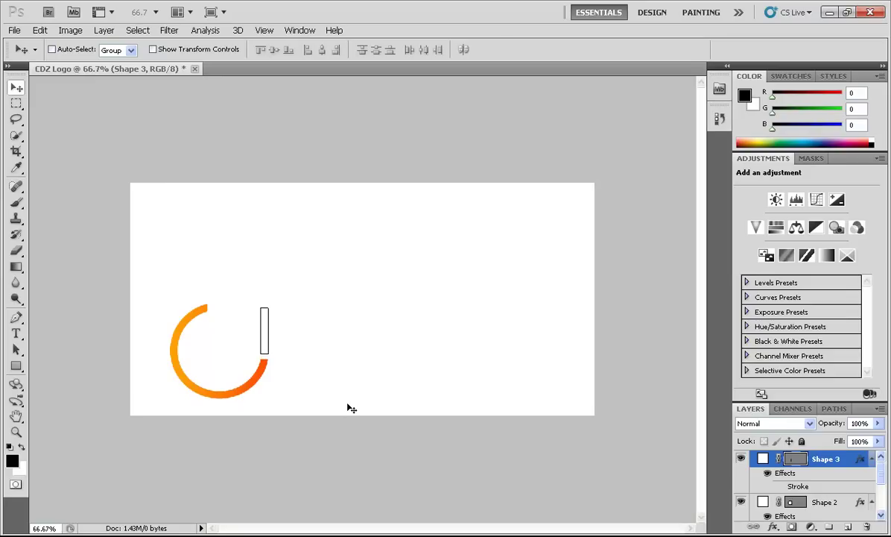
# Fill the thin vertical bar Shape 3 with black.
pyautogui.doubleClick(763, 458)
pyautogui.moveTo(335, 192); pyautogui.dragTo(267, 303)
pyautogui.click(571, 122)
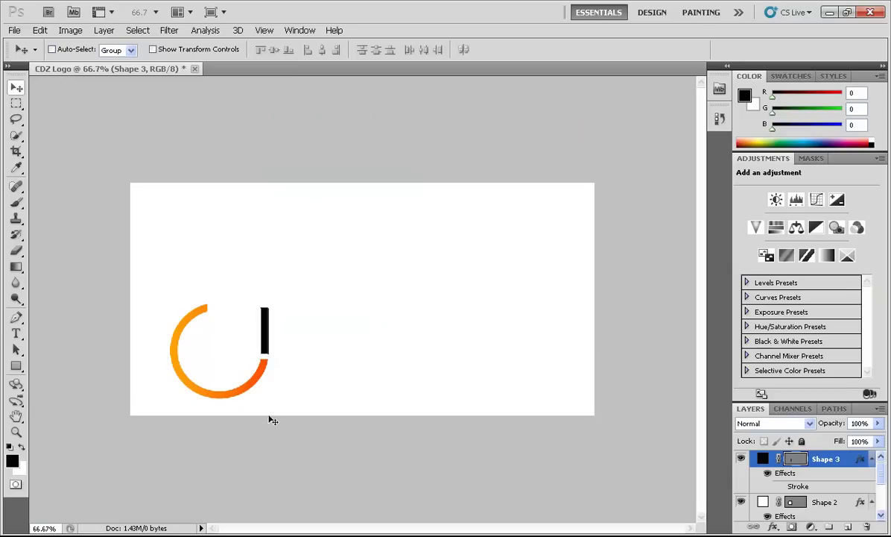
# Draw a horizontal black bar along the ring's top and a small block above the vertical bar.
pyautogui.click(16, 366)
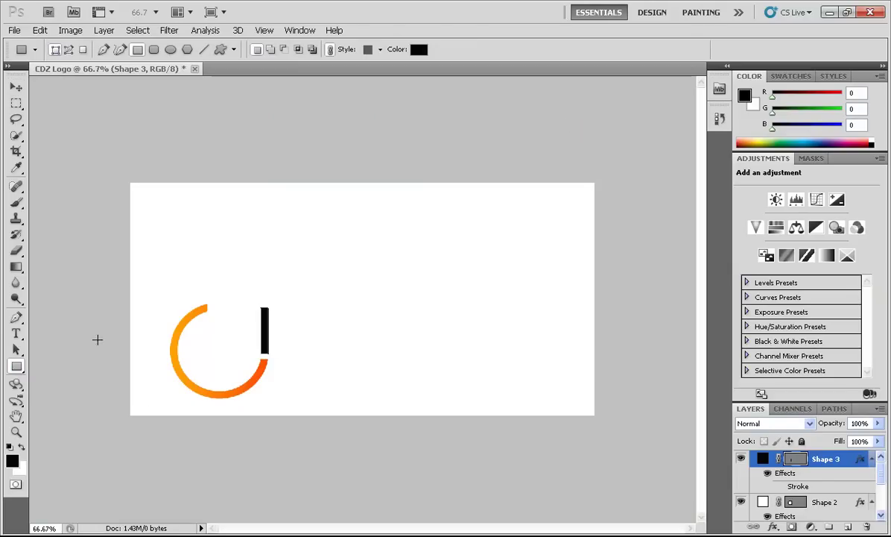
pyautogui.moveTo(211, 307); pyautogui.dragTo(270, 311)
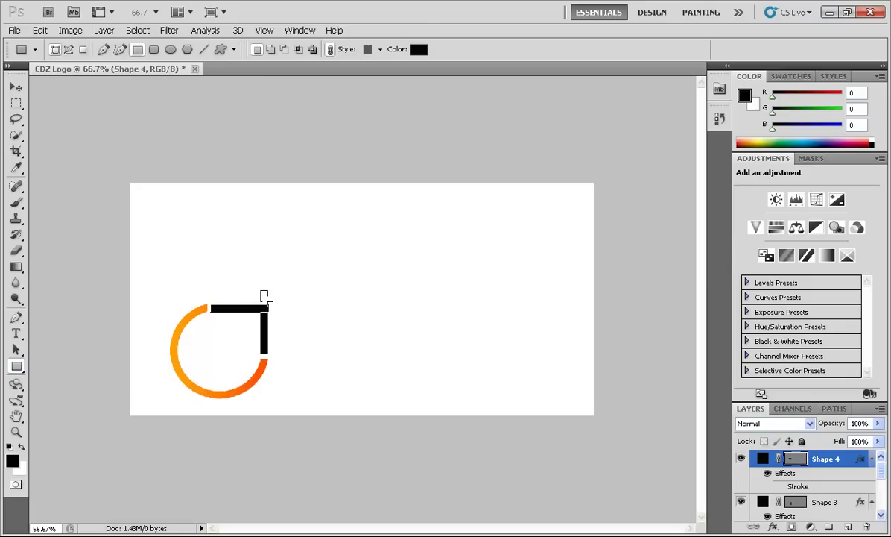
pyautogui.moveTo(262, 291); pyautogui.dragTo(269, 302)
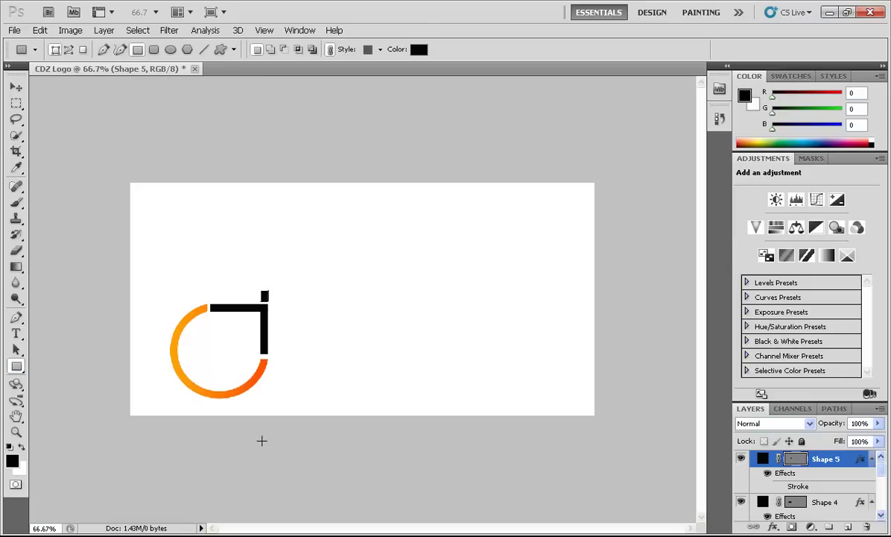
pyautogui.click(15, 88)
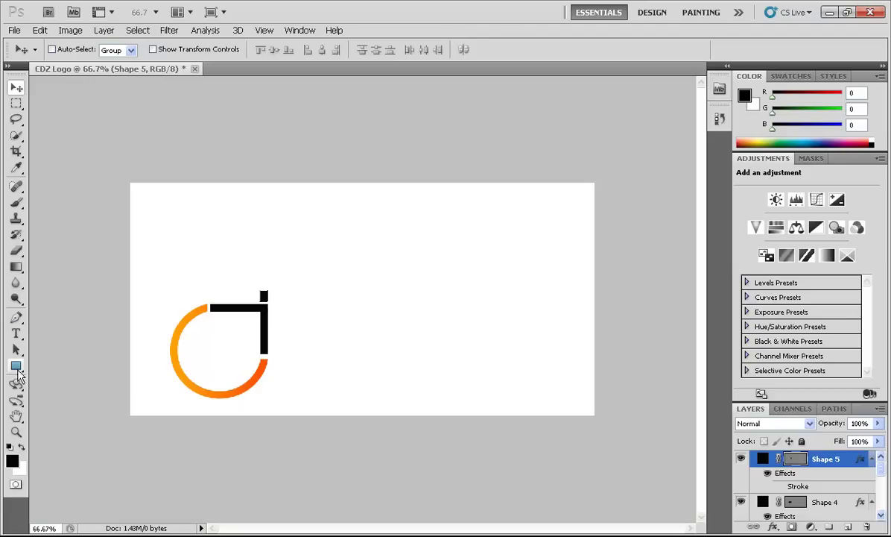
# Draw a small black dot inside the ring and nudge it slightly down.
pyautogui.moveTo(16, 365); pyautogui.dragTo(93, 386)
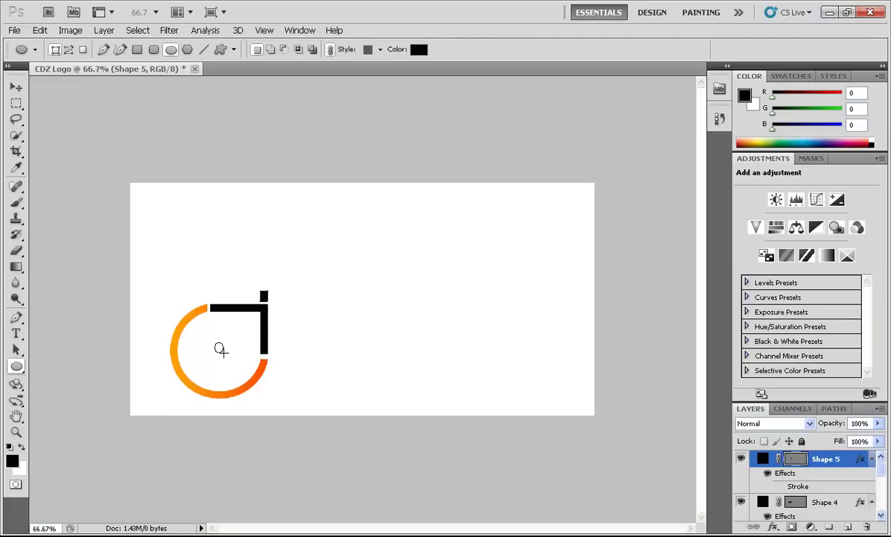
pyautogui.moveTo(215, 342); pyautogui.dragTo(223, 351)
pyautogui.press('v')
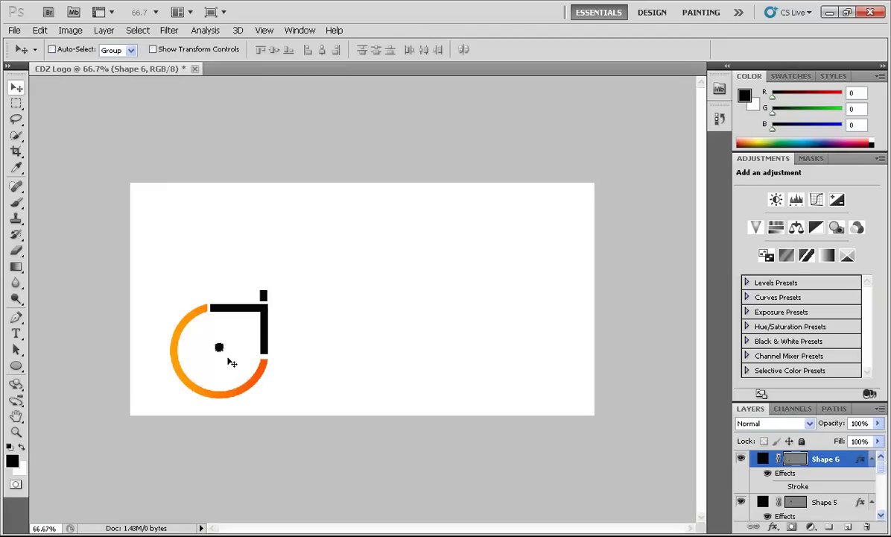
pyautogui.press('Down')
pyautogui.press('Down')
pyautogui.press('Down')
pyautogui.press('Down')
pyautogui.press('Down')
pyautogui.press('Down')
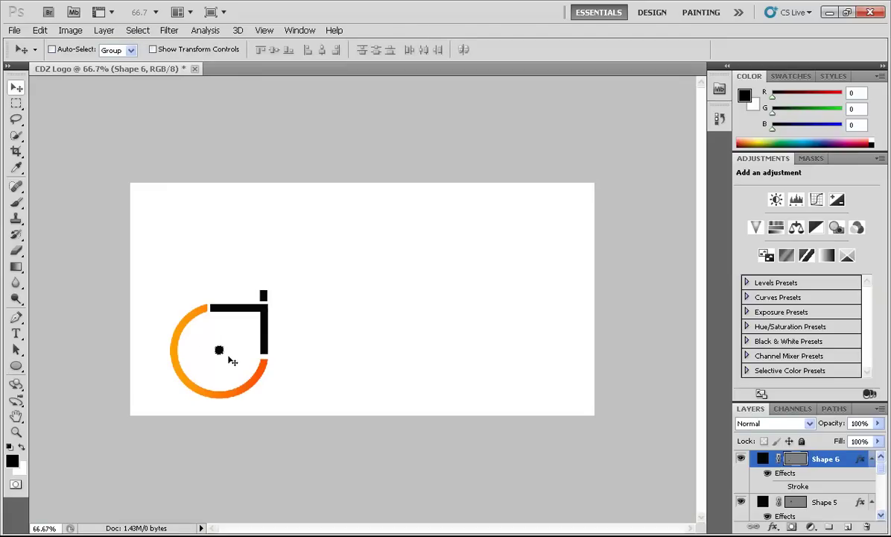
pyautogui.click(17, 331)
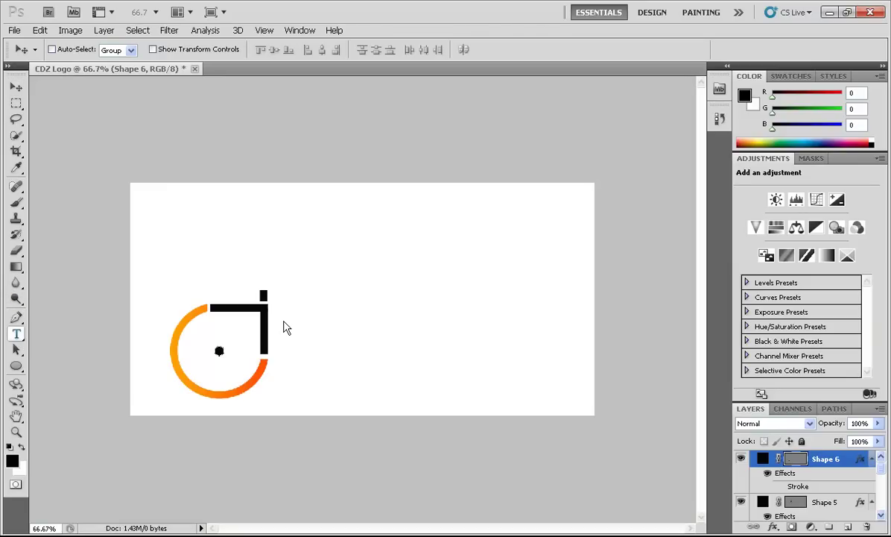
# Type 'Cyber DesignZ' in 110 pt Helvetica LT CondensedLight to the right of the emblem.
pyautogui.moveTo(279, 310); pyautogui.dragTo(585, 389)
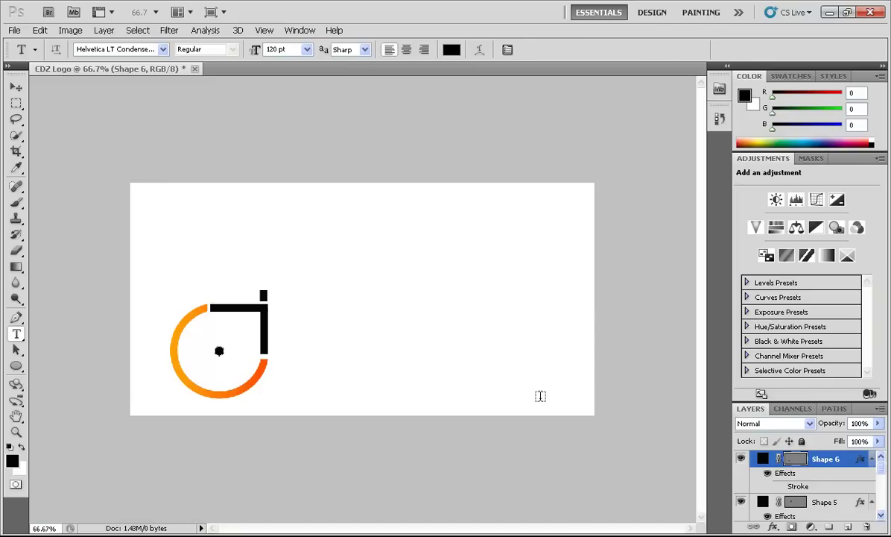
pyautogui.click(163, 50)
pyautogui.scroll(1, 151, 142)
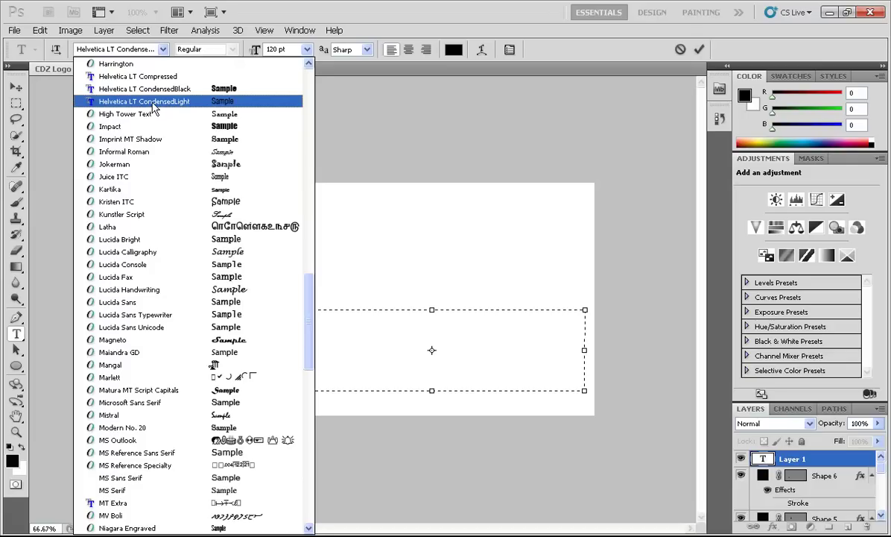
pyautogui.click(152, 103)
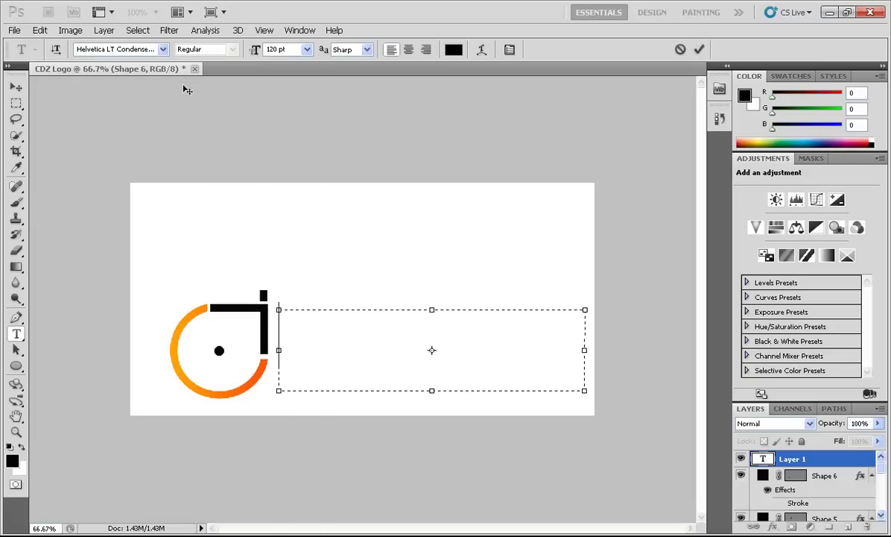
pyautogui.doubleClick(276, 47)
pyautogui.write('110')
pyautogui.write('Cy')
pyautogui.write('be')
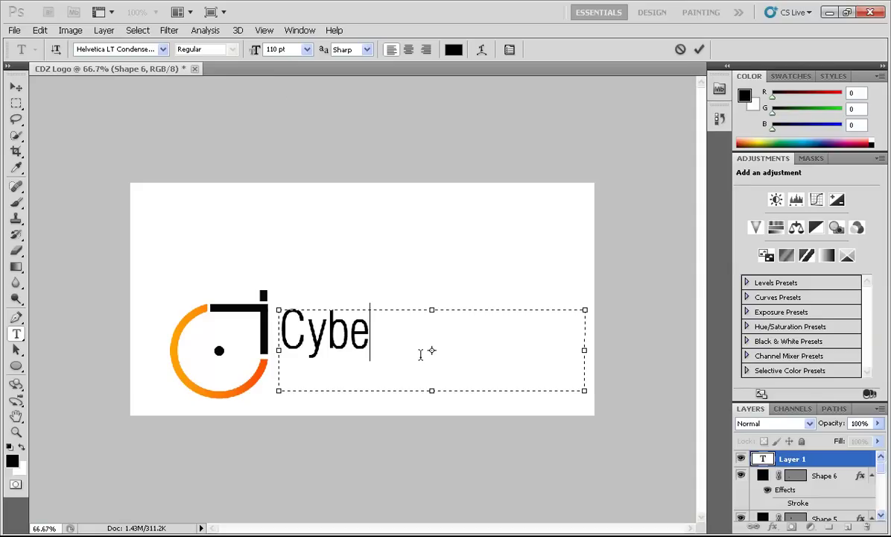
pyautogui.write('r De')
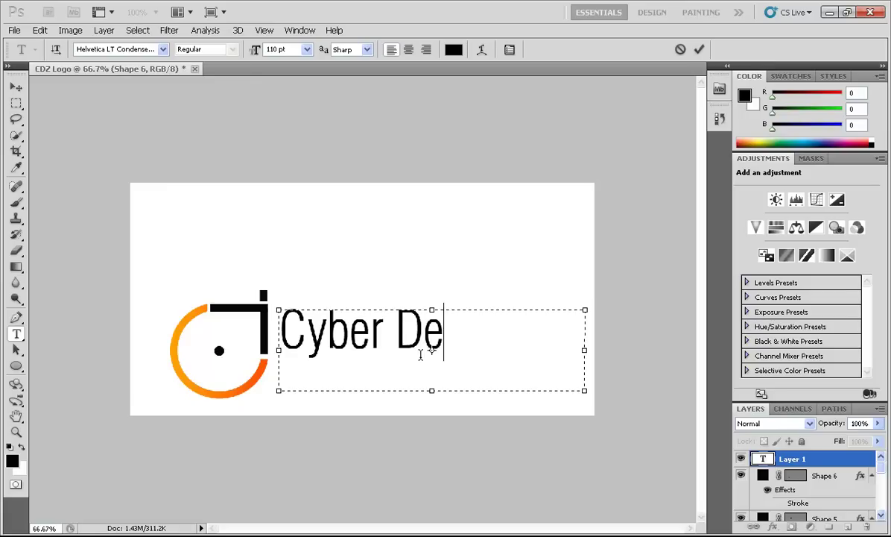
pyautogui.write('signZ')
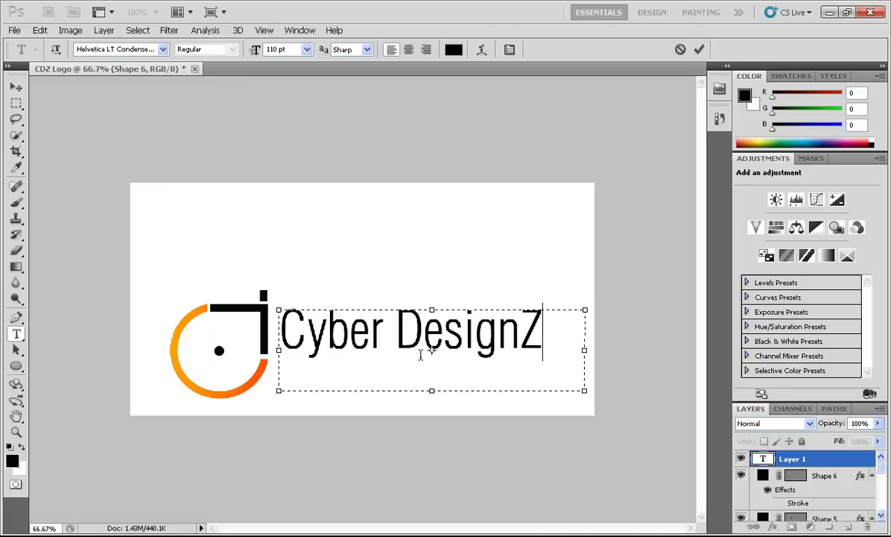
# Nudge the 'Cyber DesignZ' text slightly right and down, then crop tightly around the ring emblem and text.
pyautogui.click(16, 88)
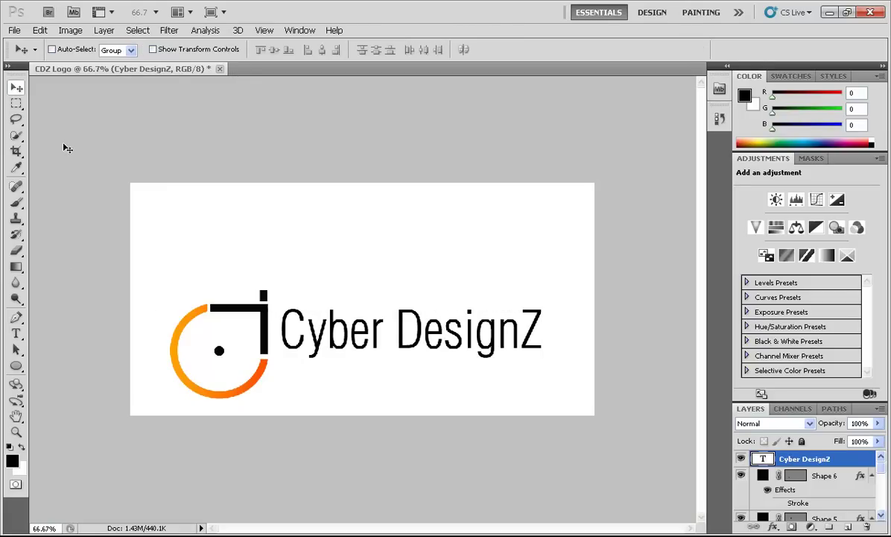
pyautogui.moveTo(400, 342); pyautogui.dragTo(405, 349)
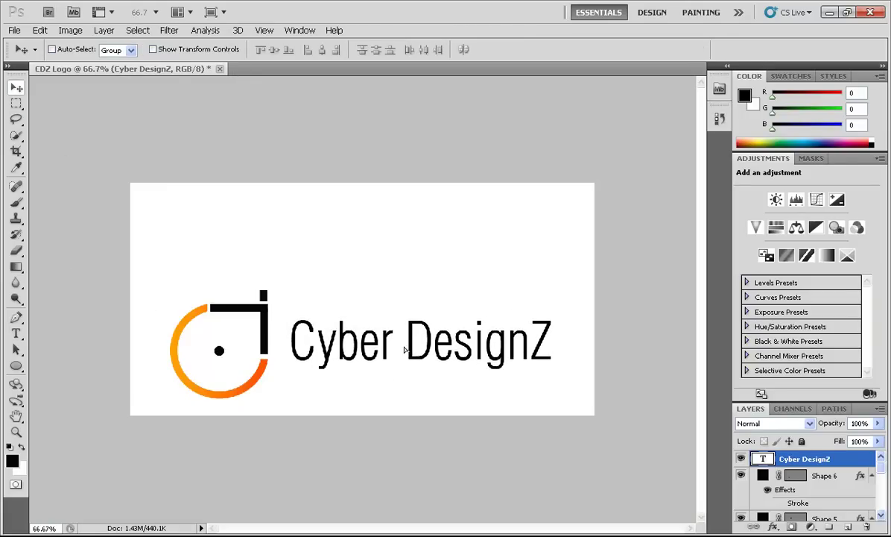
pyautogui.click(15, 152)
pyautogui.moveTo(157, 274); pyautogui.dragTo(579, 414)
pyautogui.press('Return')
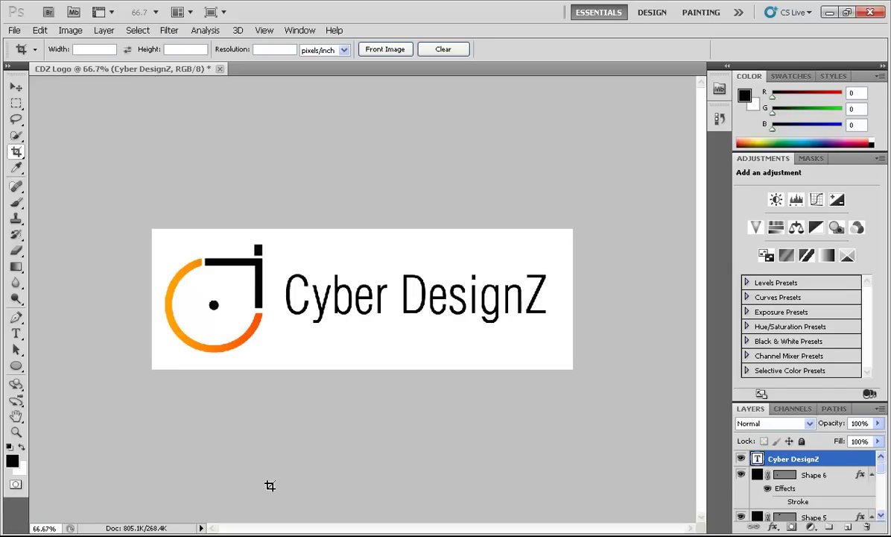